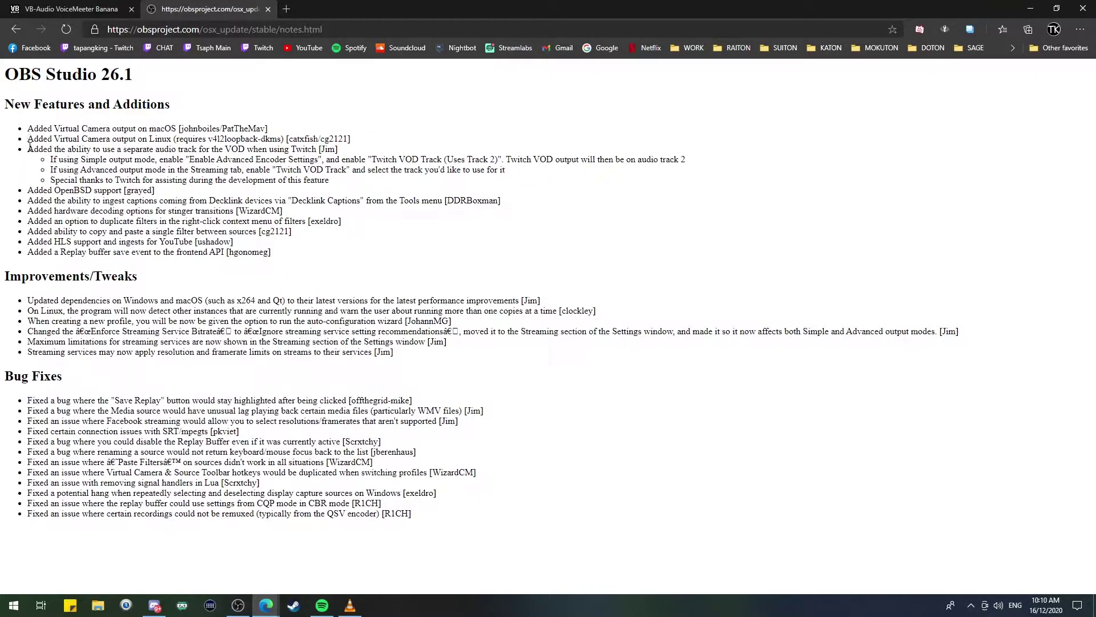
Step: Highlight the separate Twitch VOD audio track line in the OBS 26.1 release notes
left_click_drag(28, 148, 338, 148)
left_click(349, 148)
left_click_drag(28, 148, 318, 149)
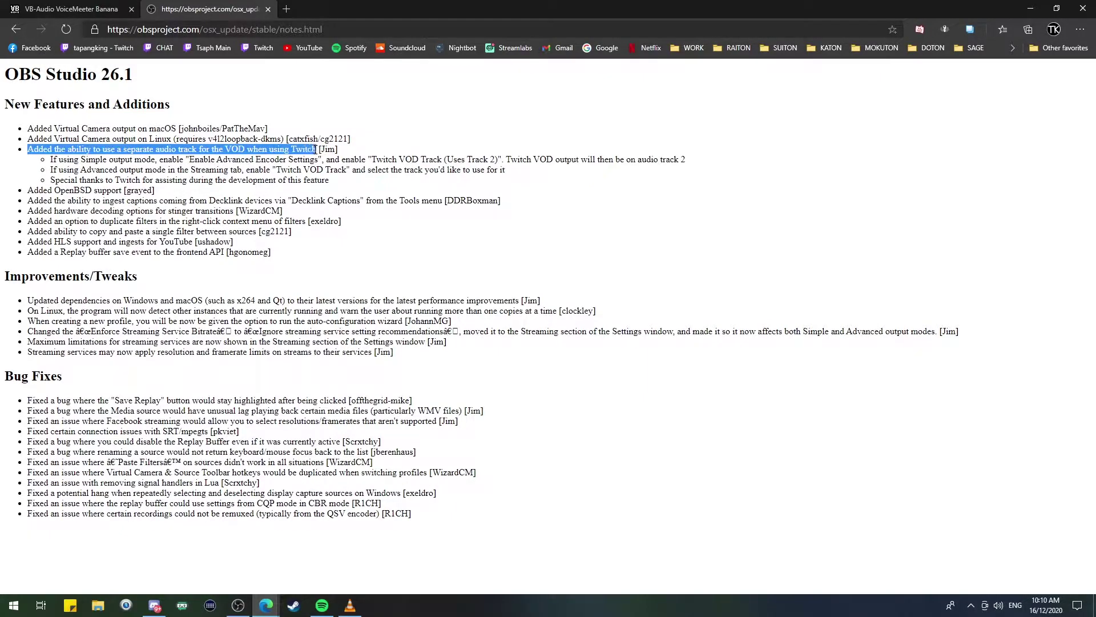
left_click(413, 151)
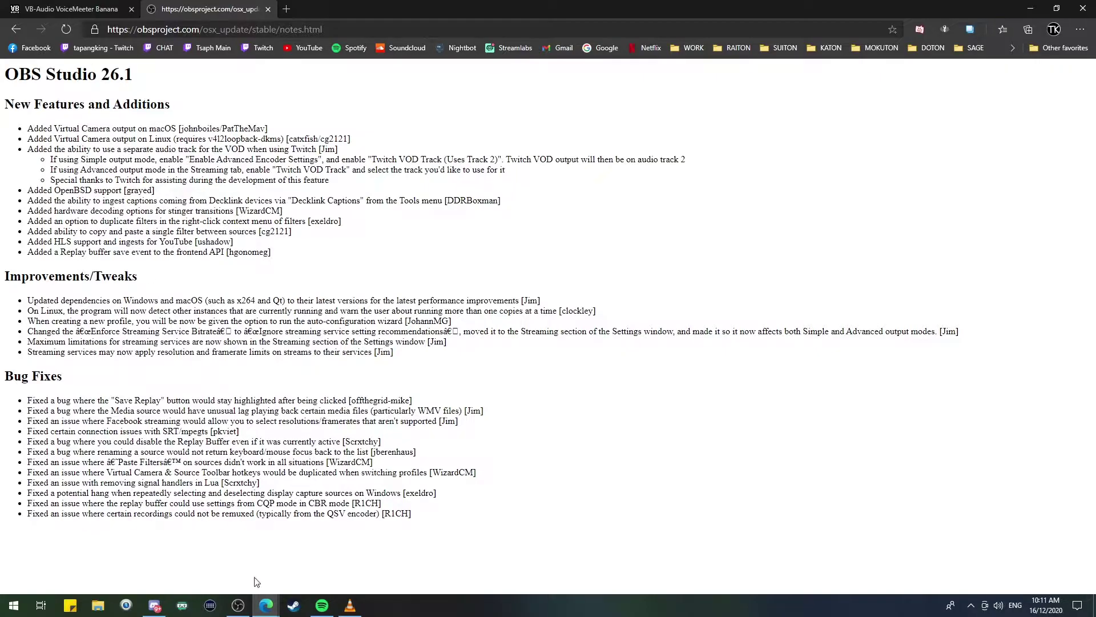
Step: Minimize Edge to reveal Spotify's Foo Fighters playlist, then shrink Spotify from full screen
left_click(1031, 8)
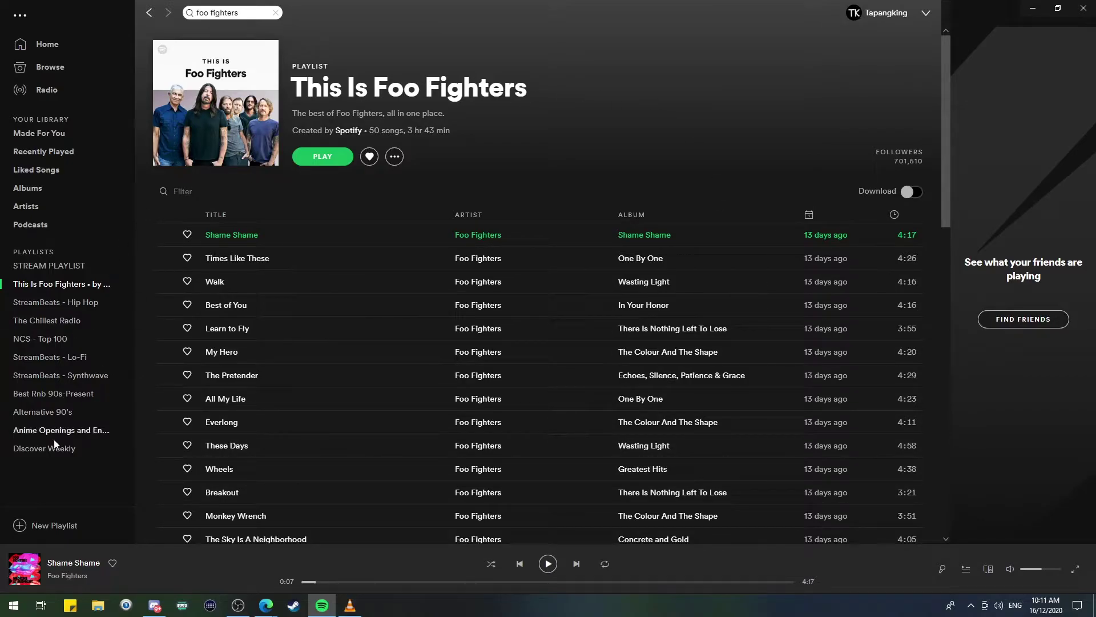
left_click(1031, 8)
left_click(308, 176)
left_click(1059, 8)
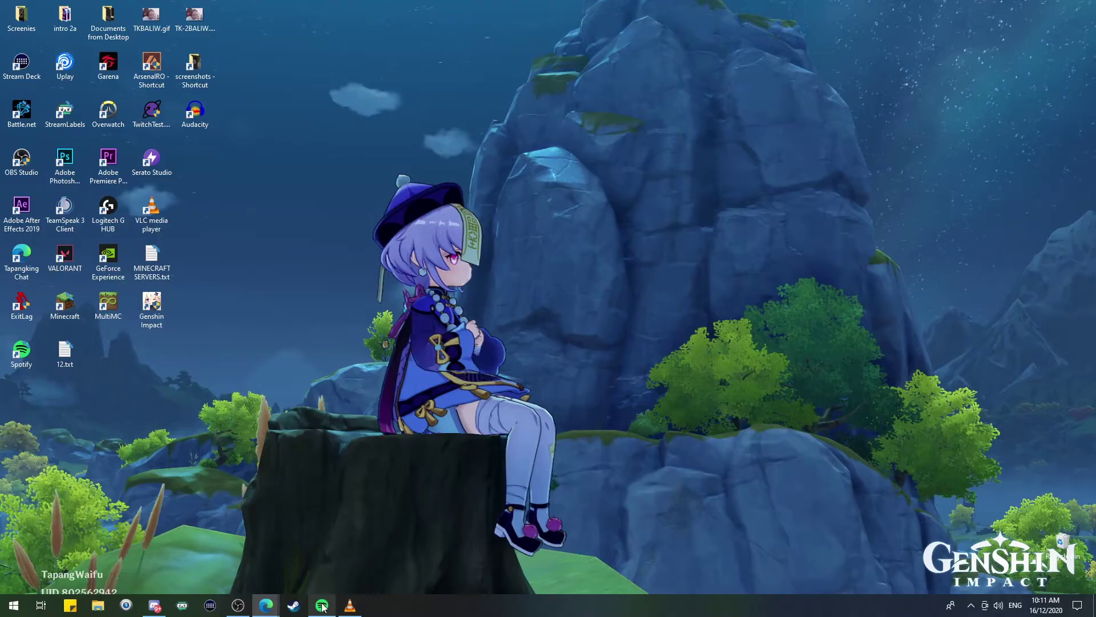
Step: Go from the Voicemeeter Banana tab to VB-Audio's VB-CABLE Virtual Audio Device page
left_click(394, 576)
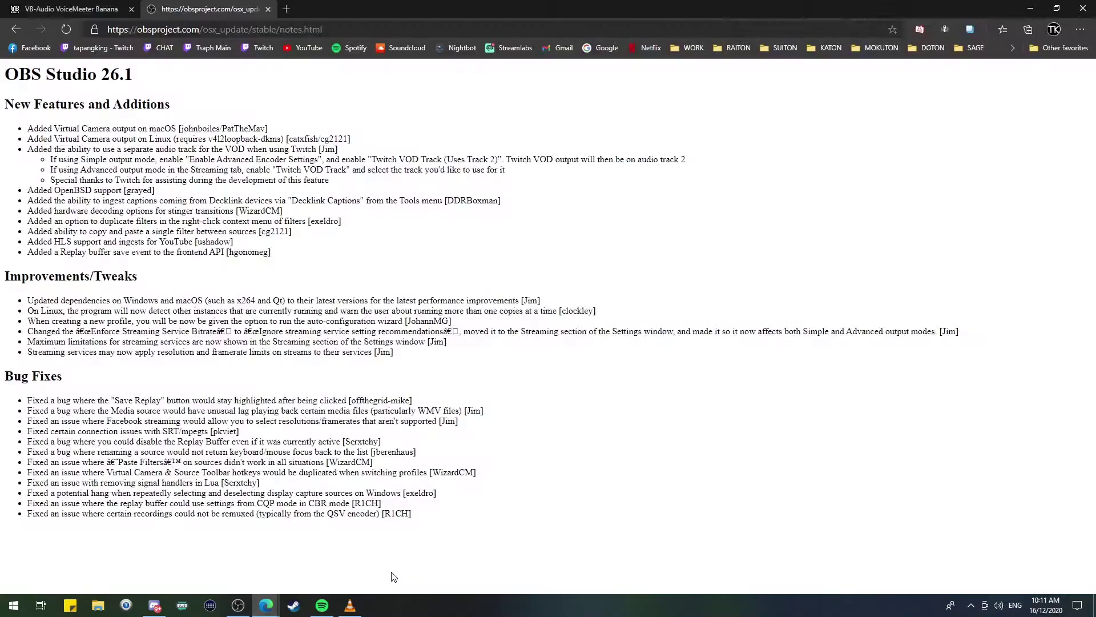
left_click(89, 12)
scroll(882, 337, "up", 1)
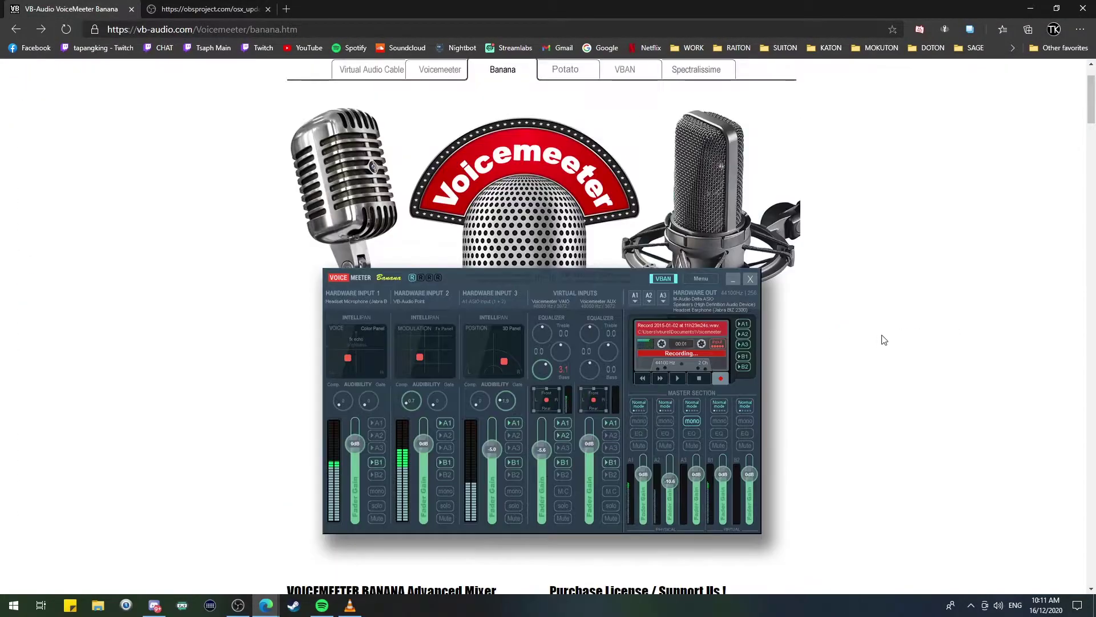
scroll(919, 348, "up", 1)
scroll(924, 354, "down", 1)
left_click(348, 77)
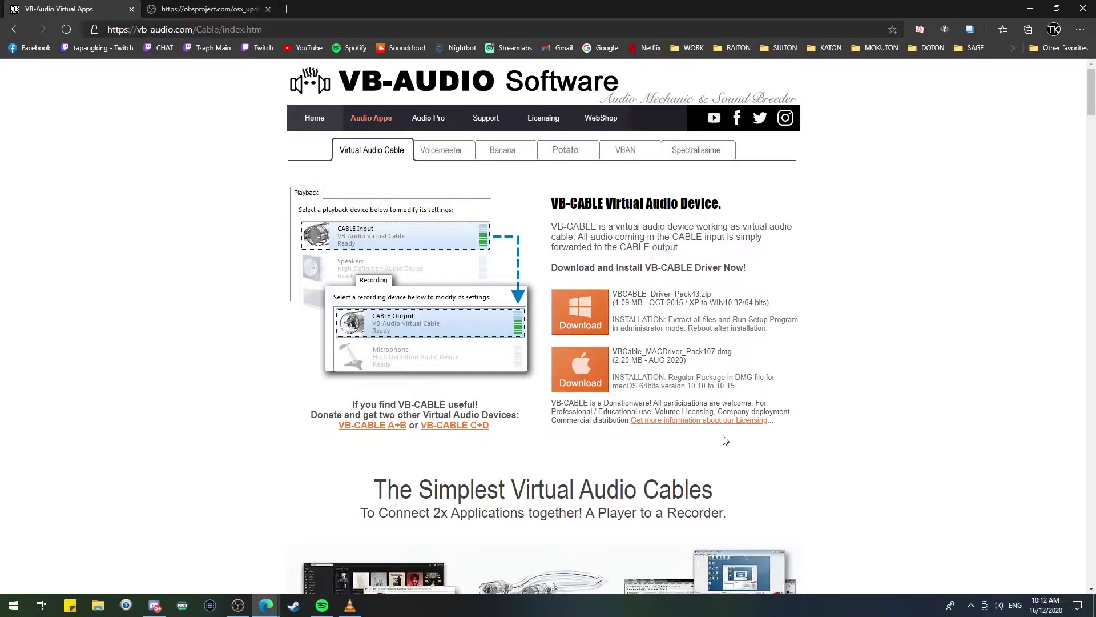
Step: Choose the 05 EUR licence (4,17 €) for VB-Cable A+B, then minimize the shop window
left_click(383, 426)
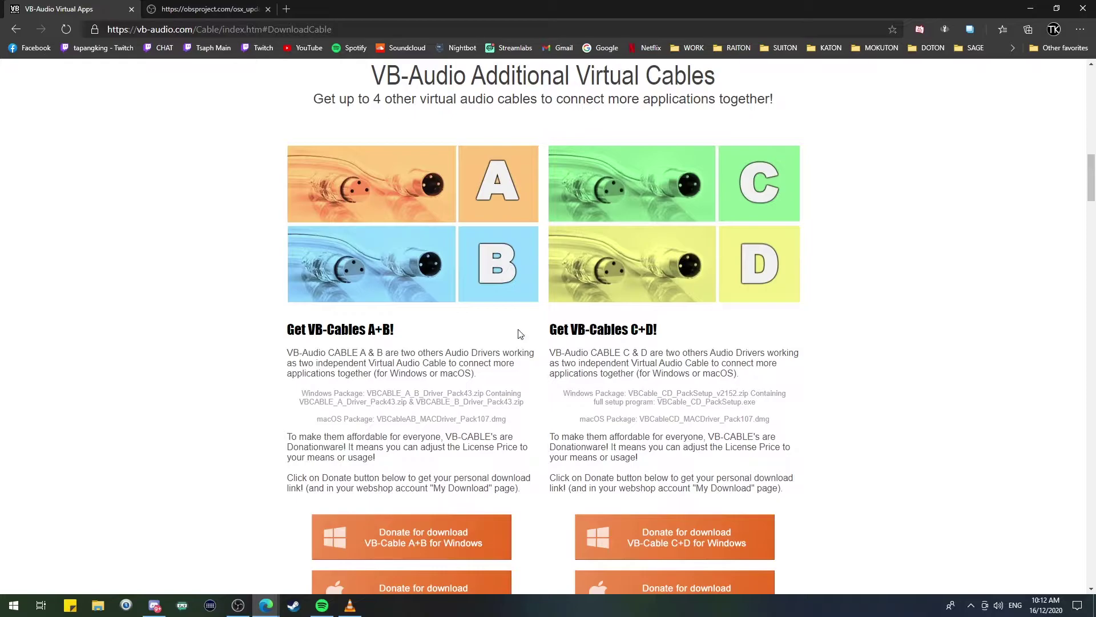
scroll(519, 333, "down", 1)
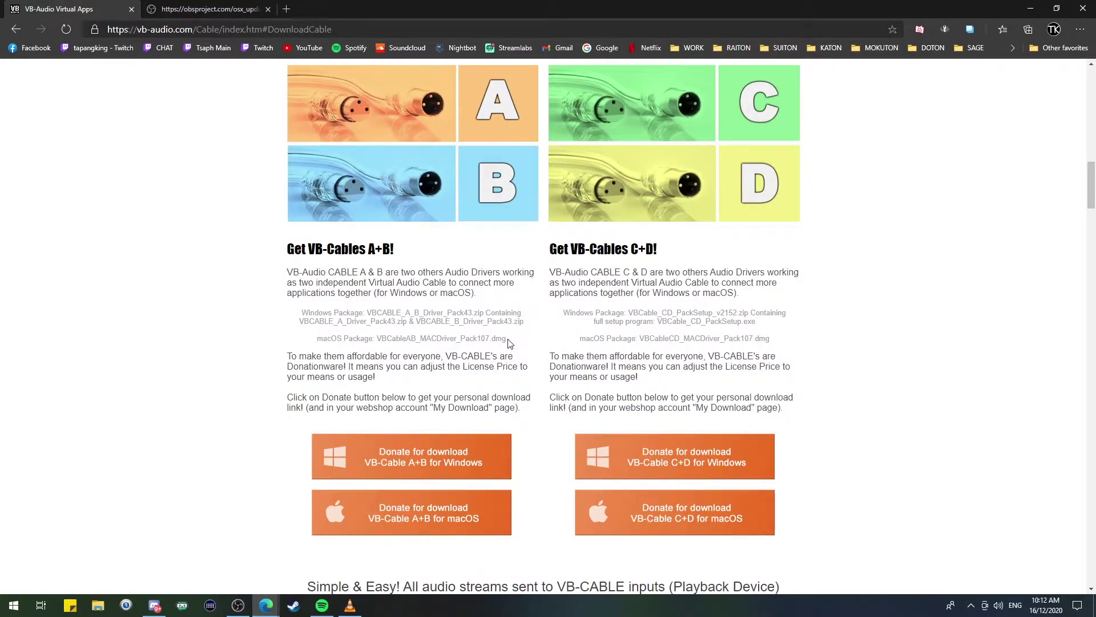
left_click(15, 29)
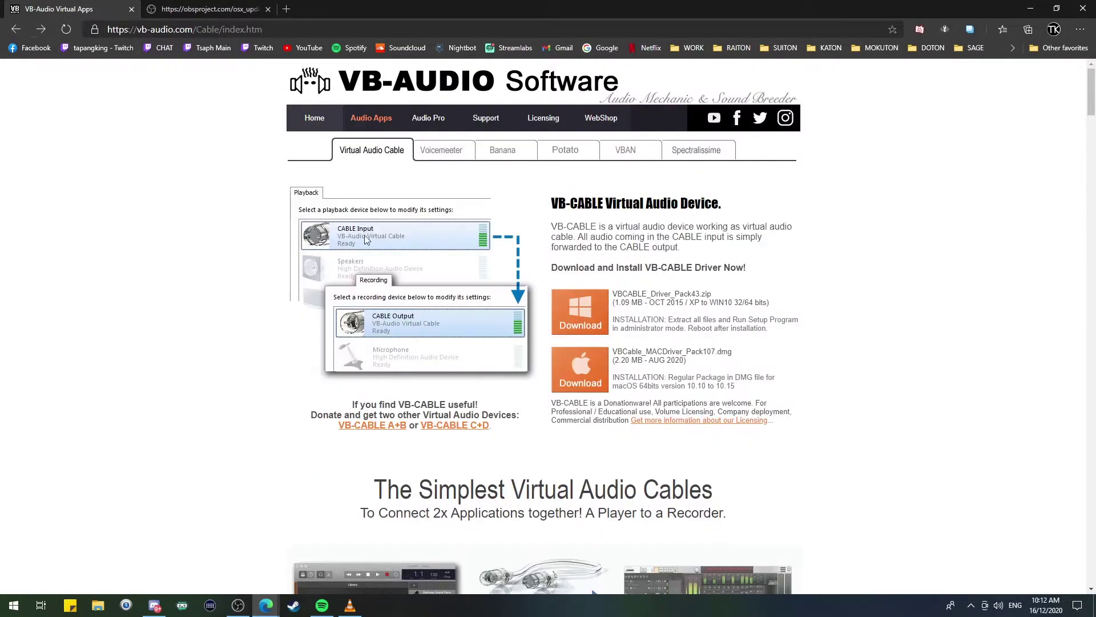
left_click(382, 426)
scroll(411, 445, "down", 1)
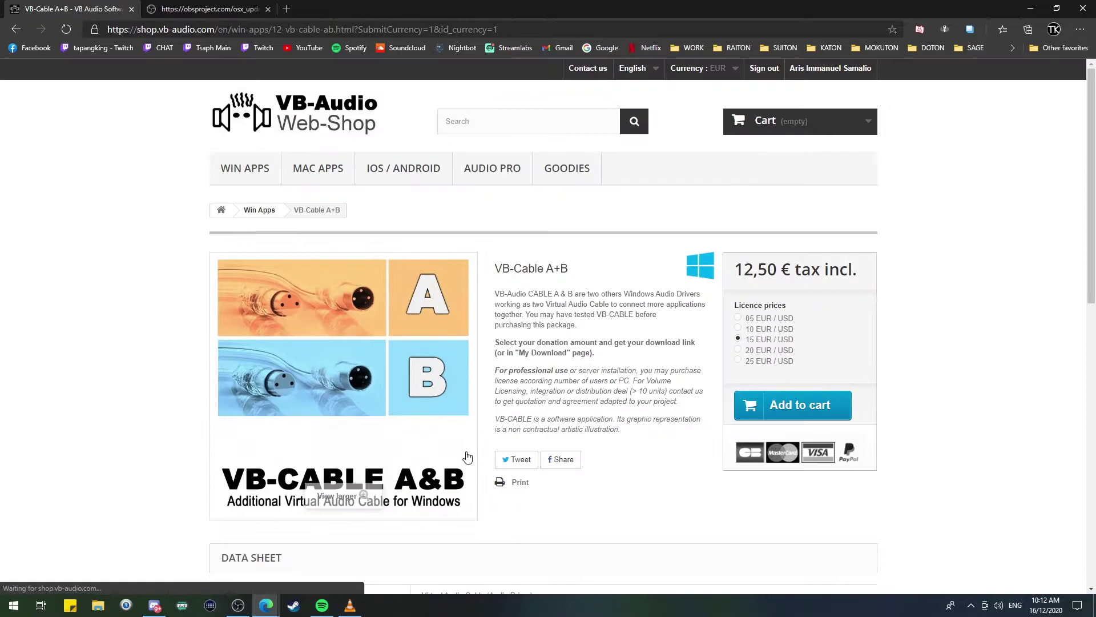
left_click(738, 317)
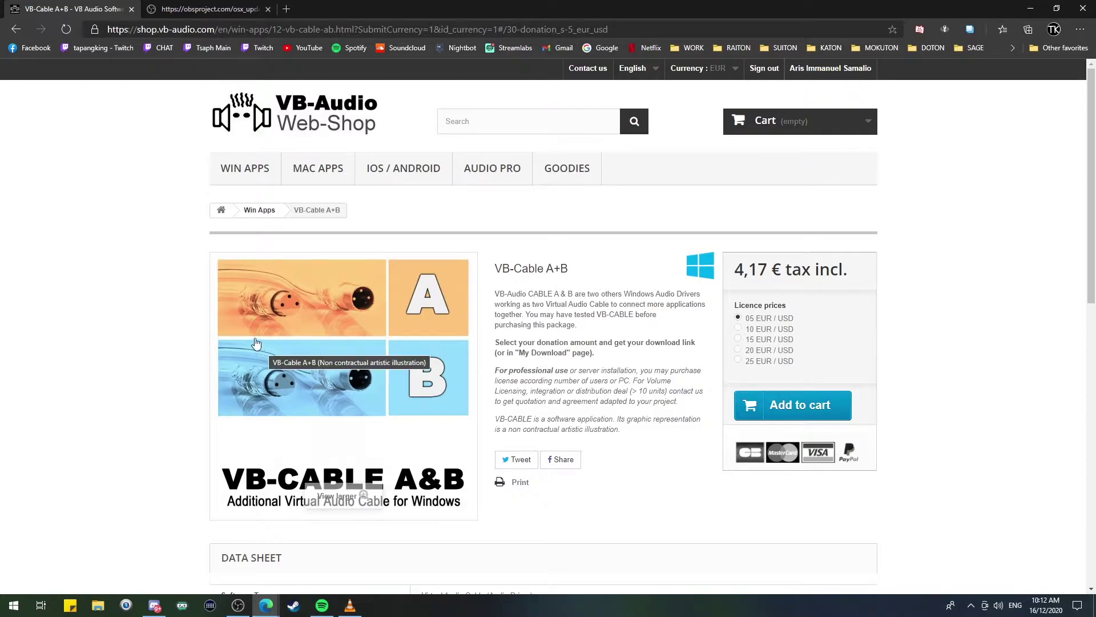
left_click(1031, 10)
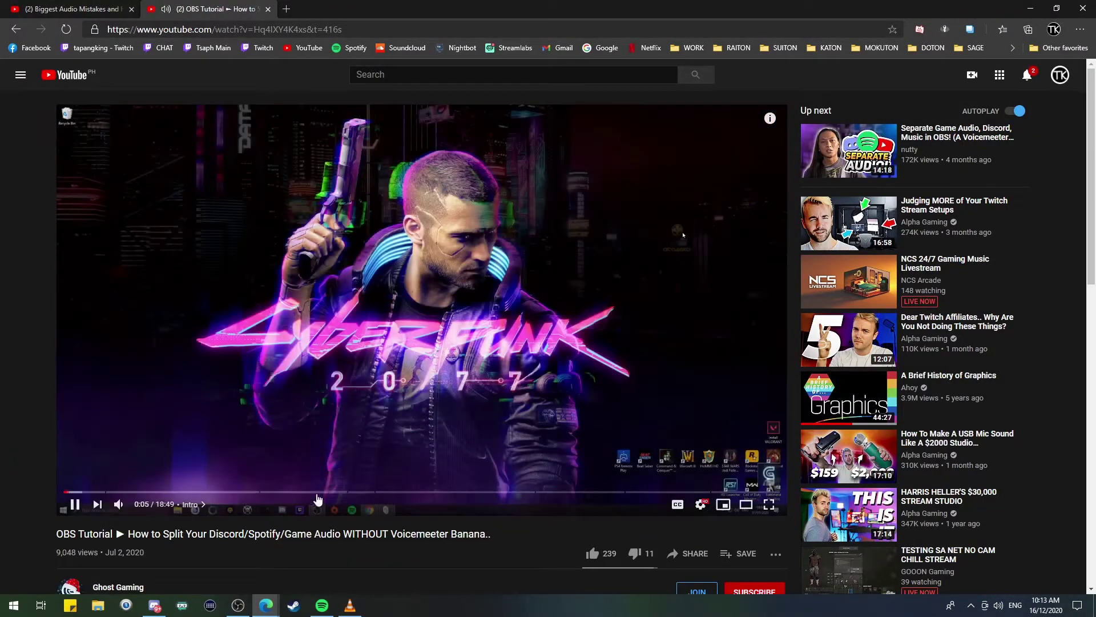
scroll(258, 552, "down", 2)
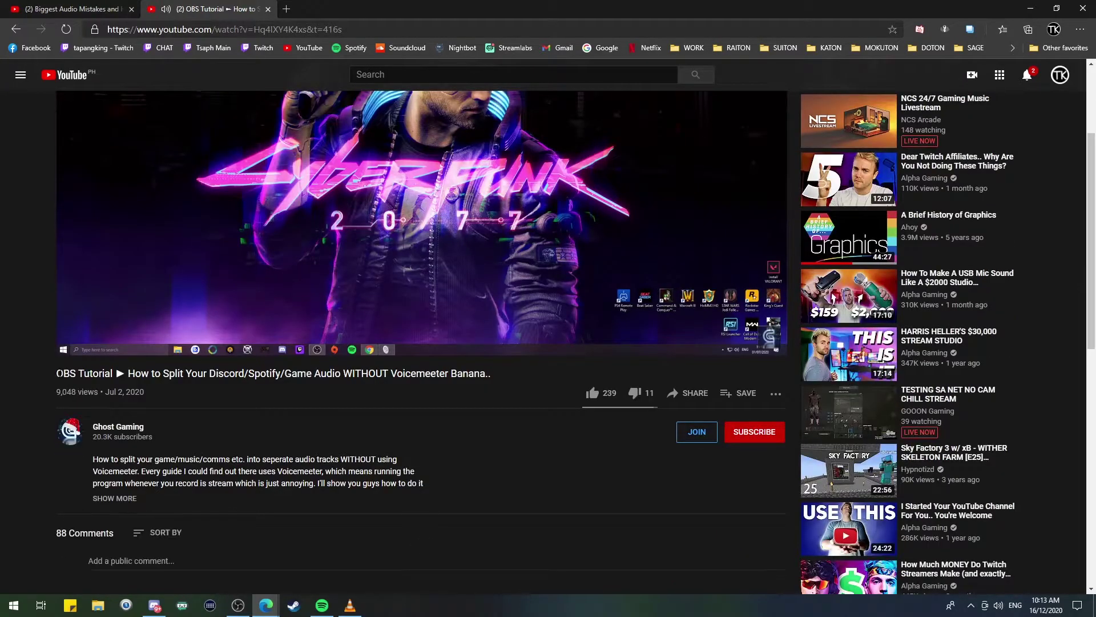
Step: Skip the YouTube tutorial to its Route your audio chapter and pause at 5:27
left_click_drag(57, 374, 503, 374)
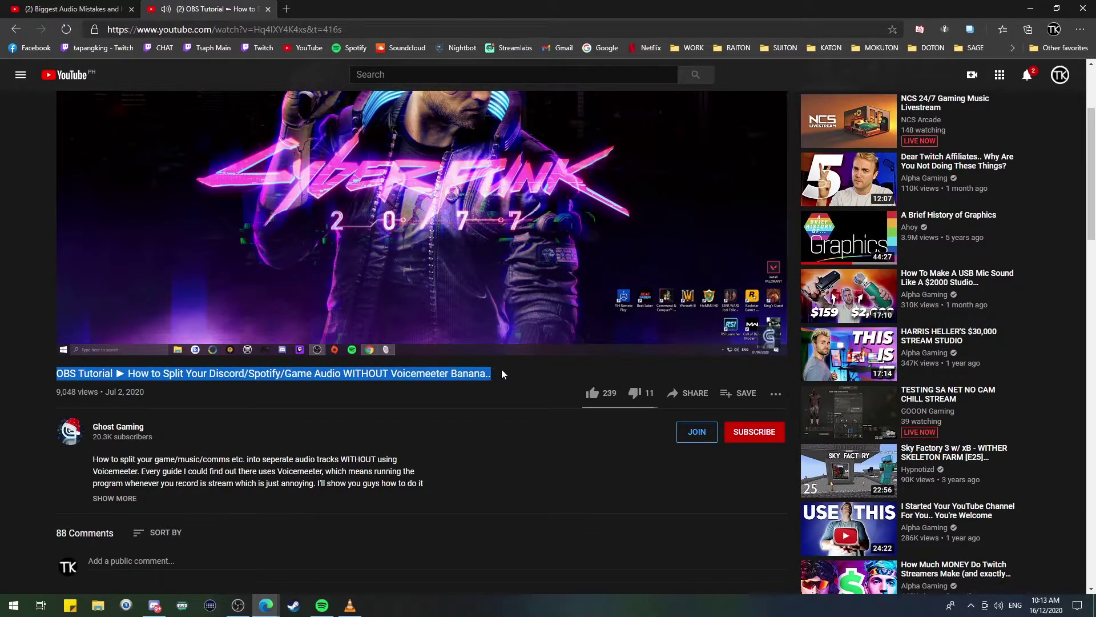
left_click(506, 461)
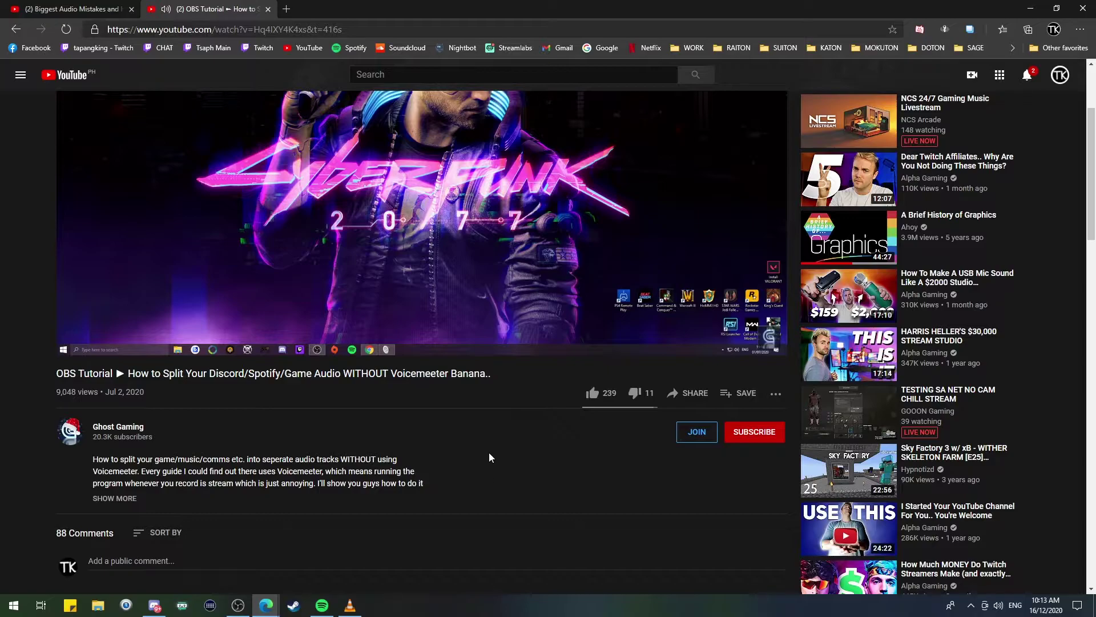
scroll(489, 452, "up", 2)
left_click(272, 494)
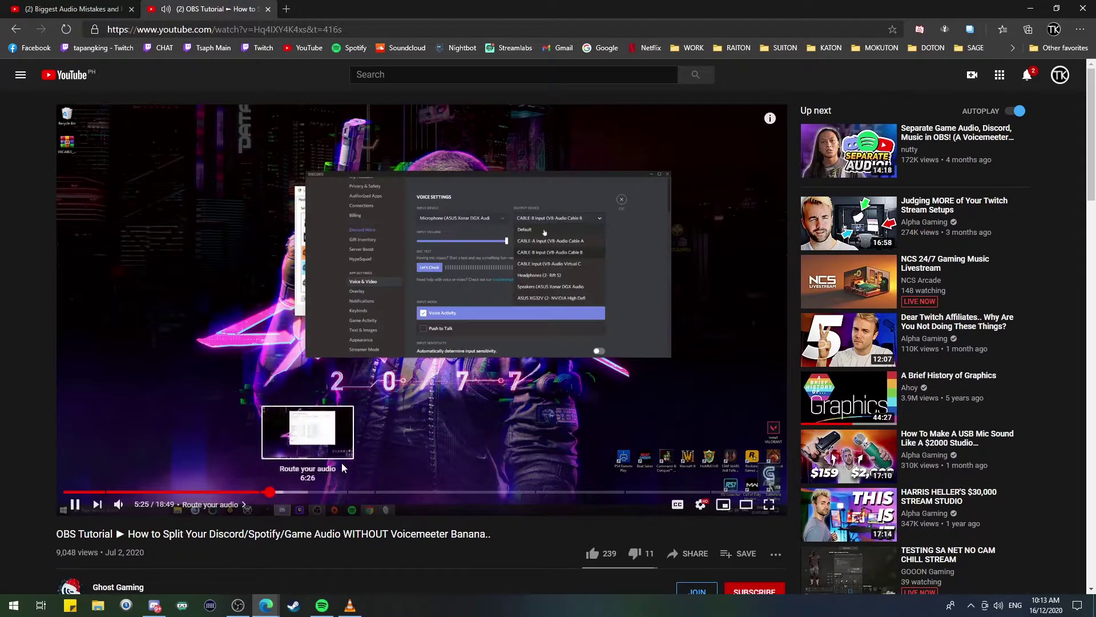
left_click(74, 504)
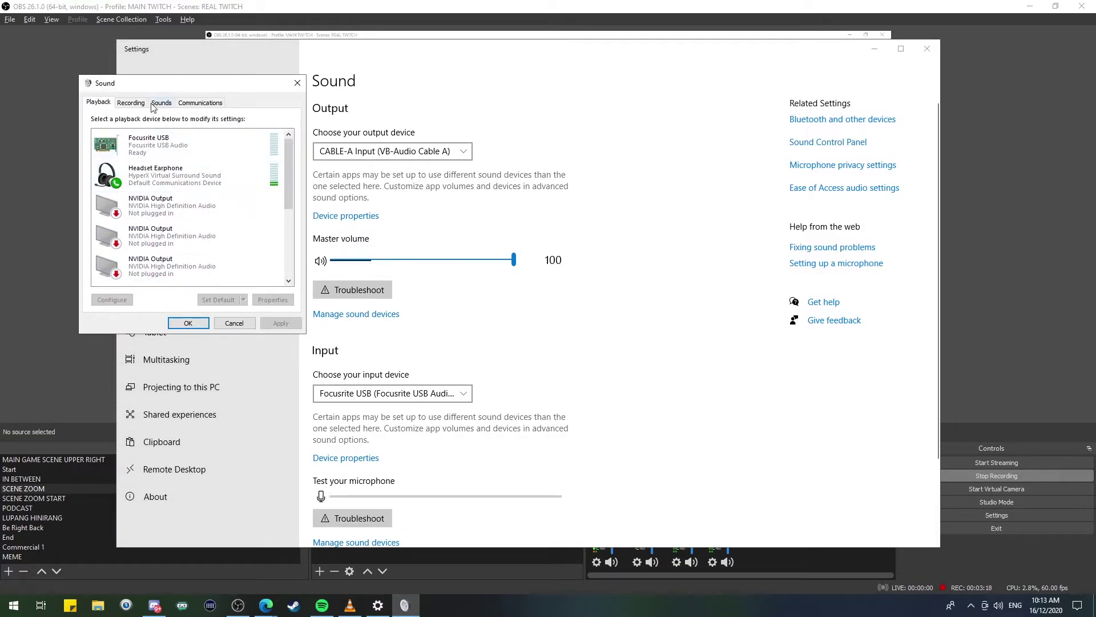
Step: Show the Sound dialog's recording devices: CABLE-A, CABLE-B and CABLE outputs
left_click(131, 102)
scroll(276, 282, "down", 5)
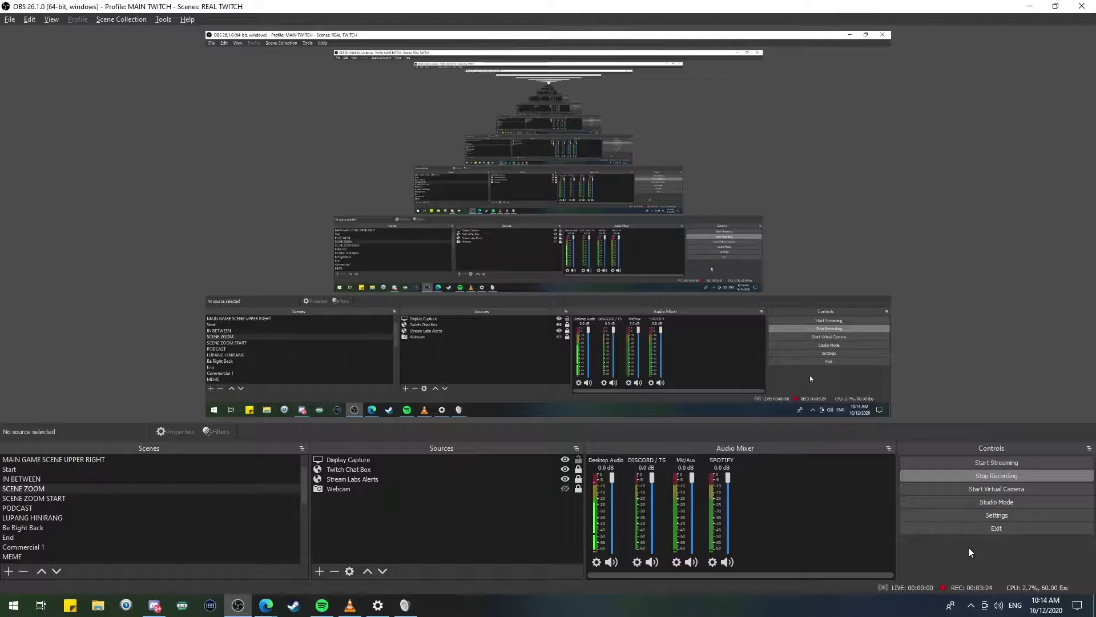
Step: Assign the Twitch VOD Track to track 2 in OBS output settings
left_click(984, 513)
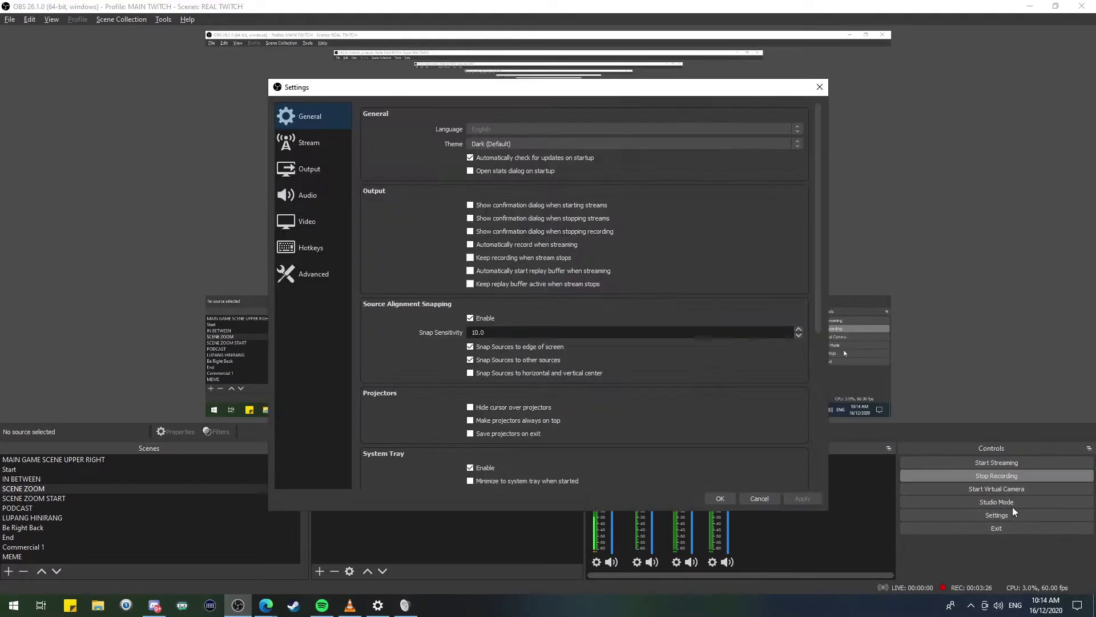
left_click(310, 169)
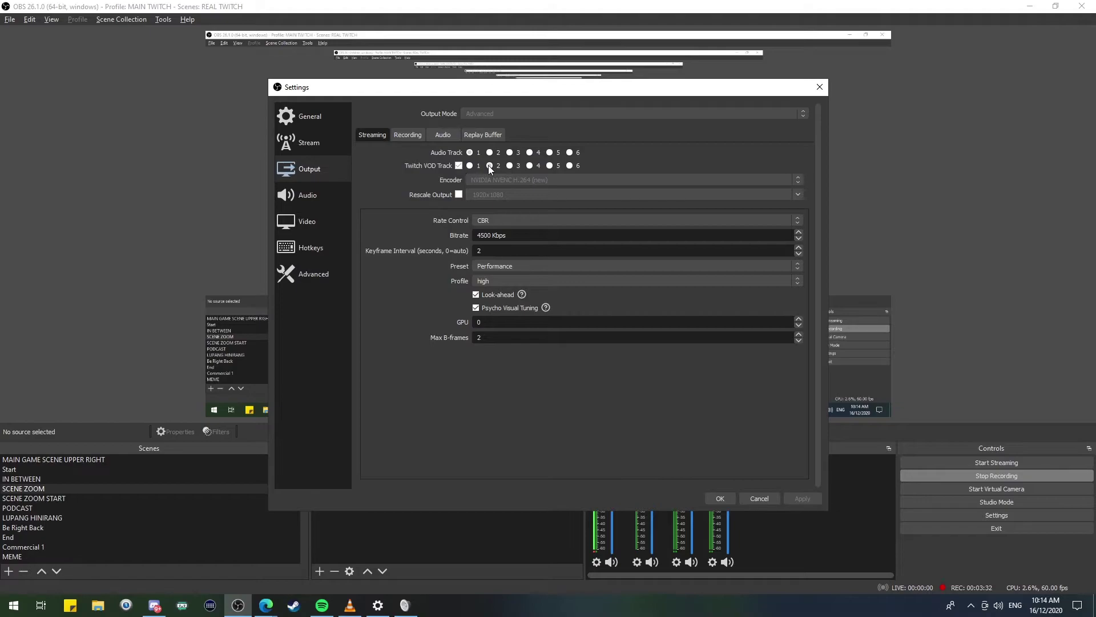
left_click(489, 165)
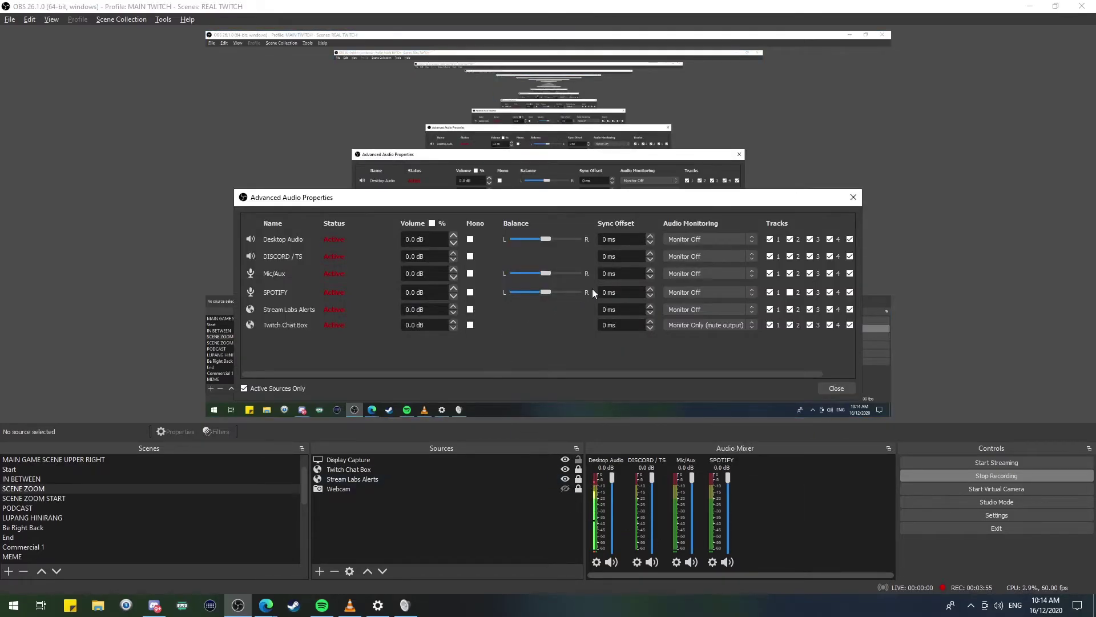
Step: Uncheck Track 2 for the SPOTIFY source in Advanced Audio Properties
left_click(790, 293)
left_click(789, 294)
left_click(789, 292)
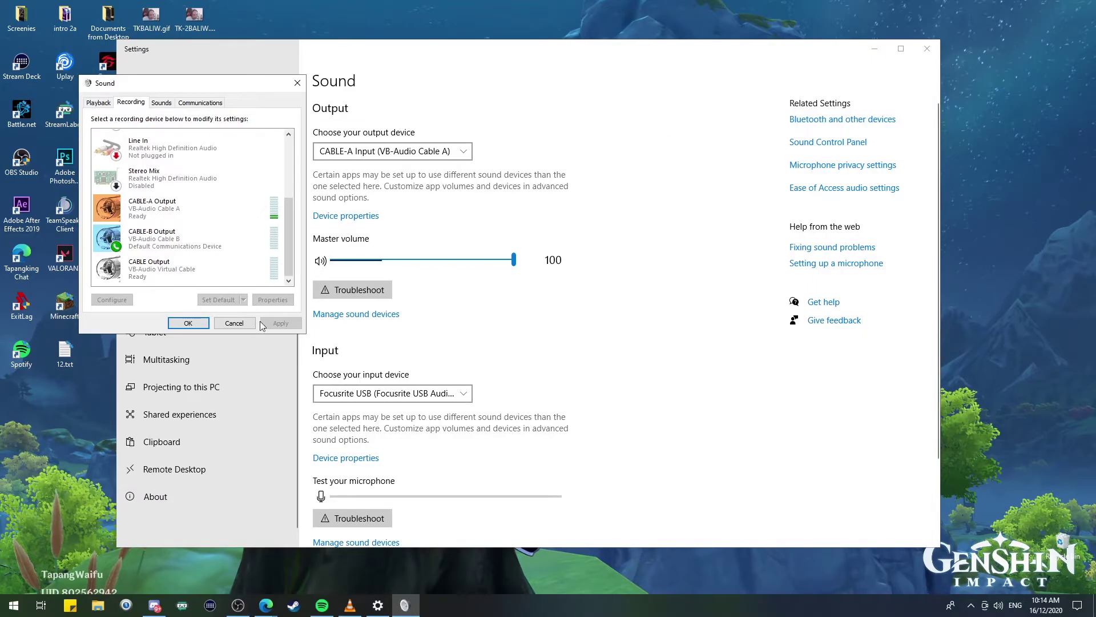
Step: Close the Sound dialog and Settings, then play the Foo Fighters playlist in Spotify
left_click(233, 324)
left_click(874, 51)
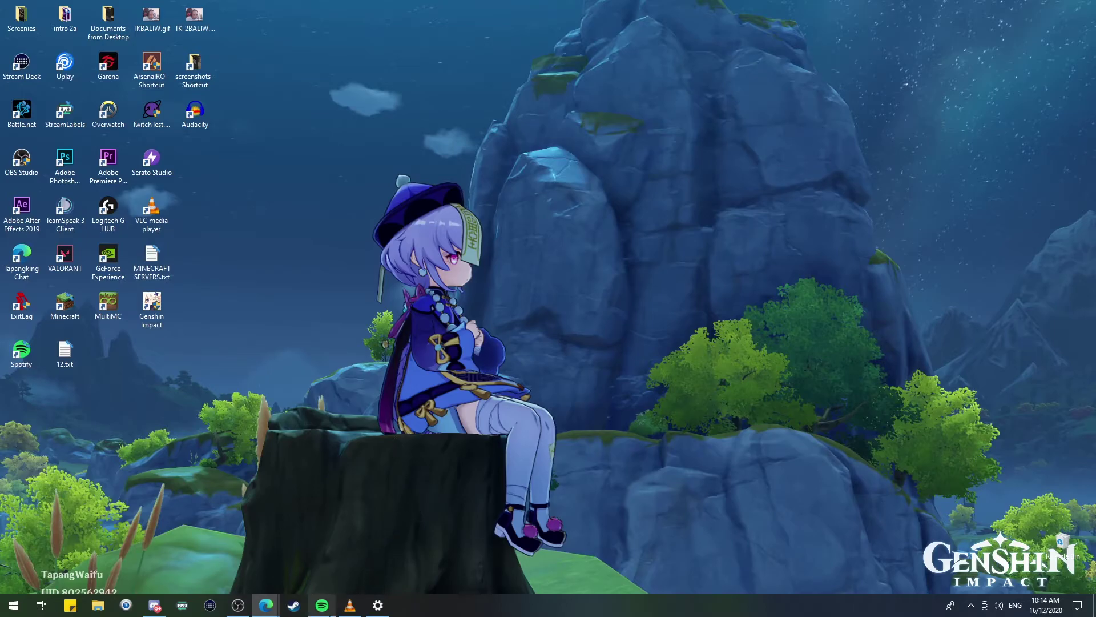
left_click(321, 605)
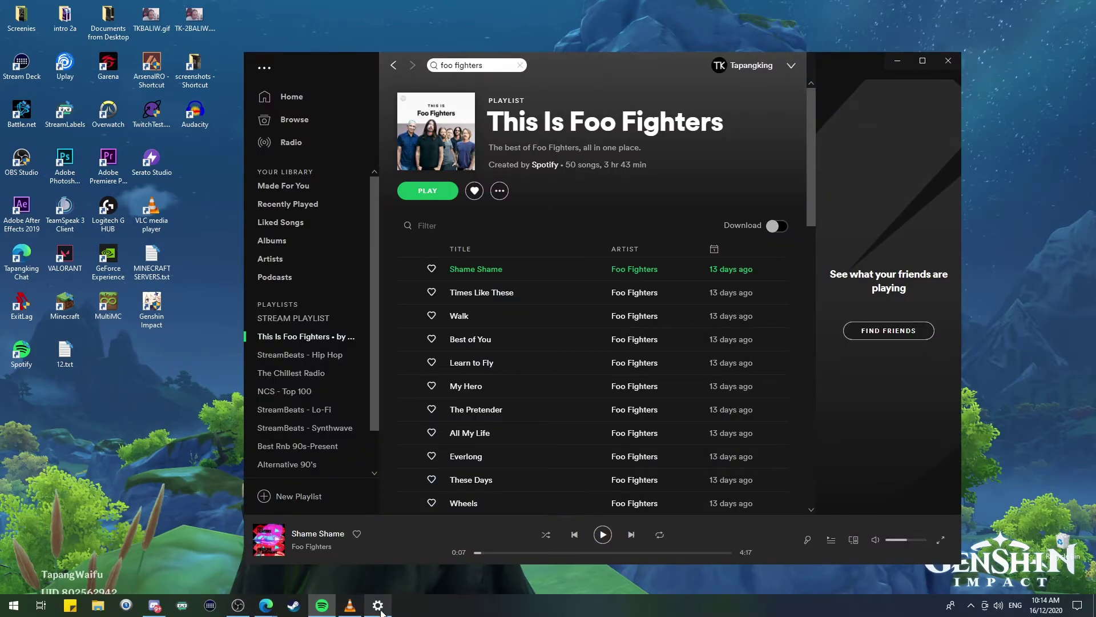
left_click(602, 533)
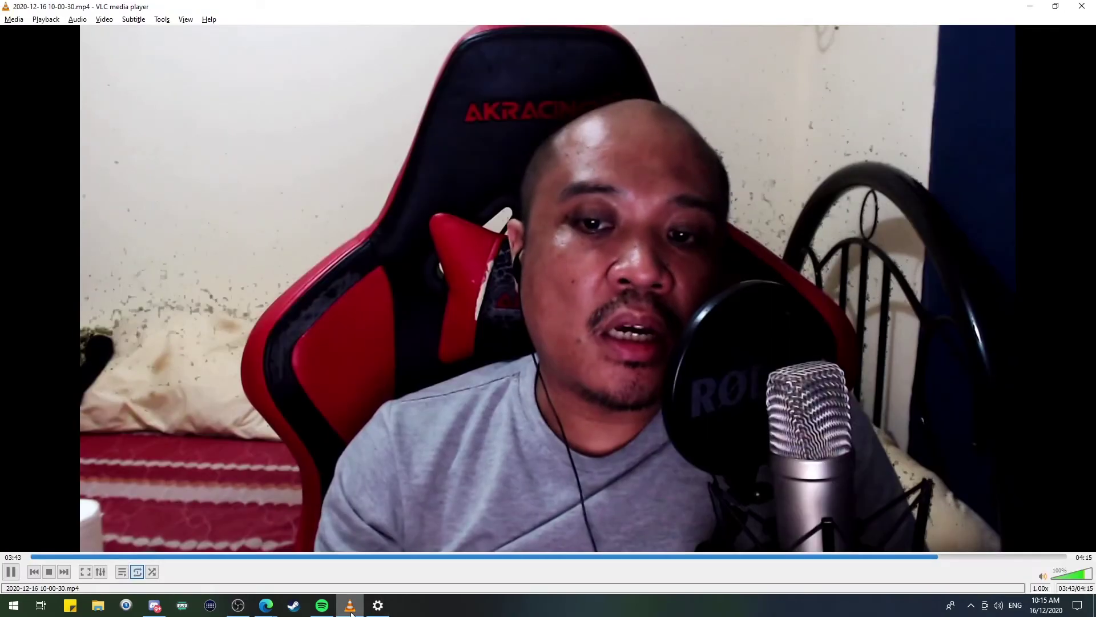
Step: Minimize OBS and Spotify, then bring Spotify's Foo Fighters playlist back to the front
left_click(1028, 6)
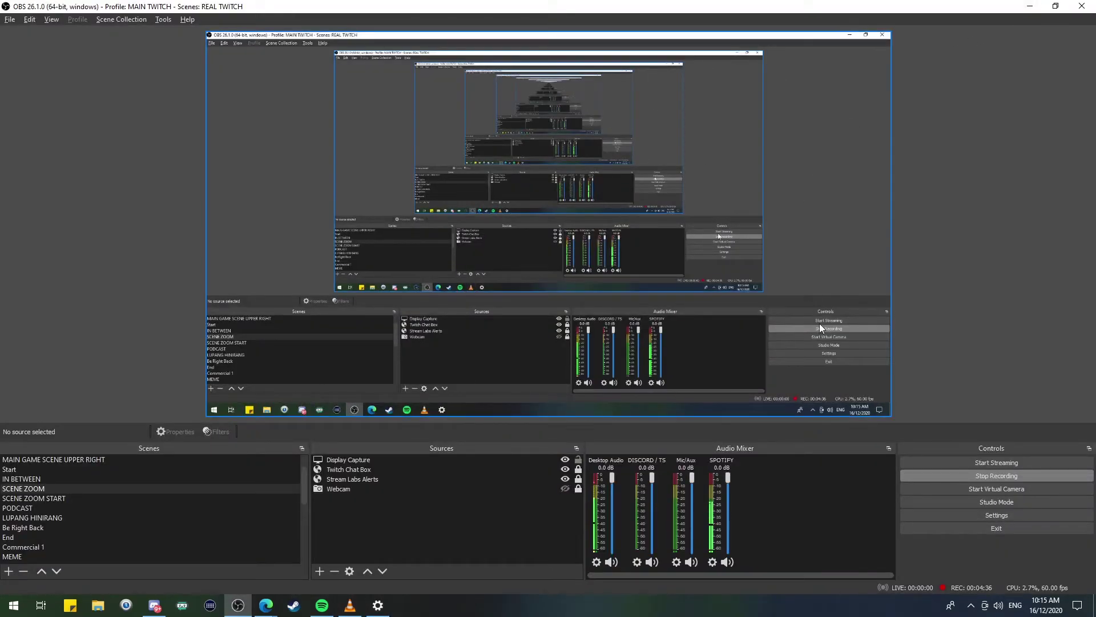
left_click(1020, 7)
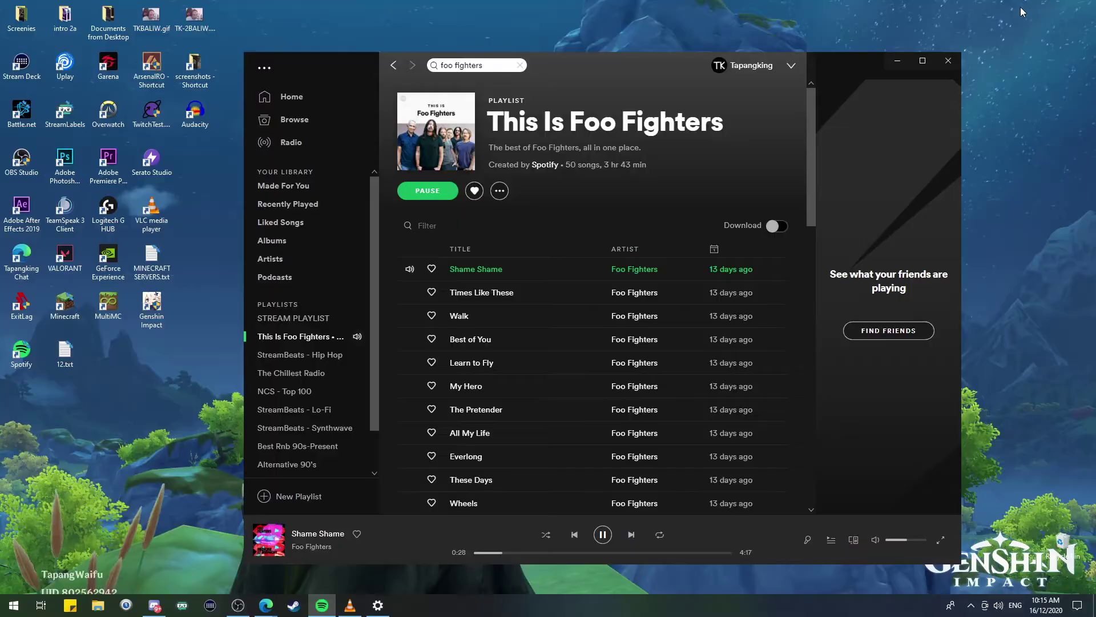
left_click(896, 64)
mouse_move(266, 606)
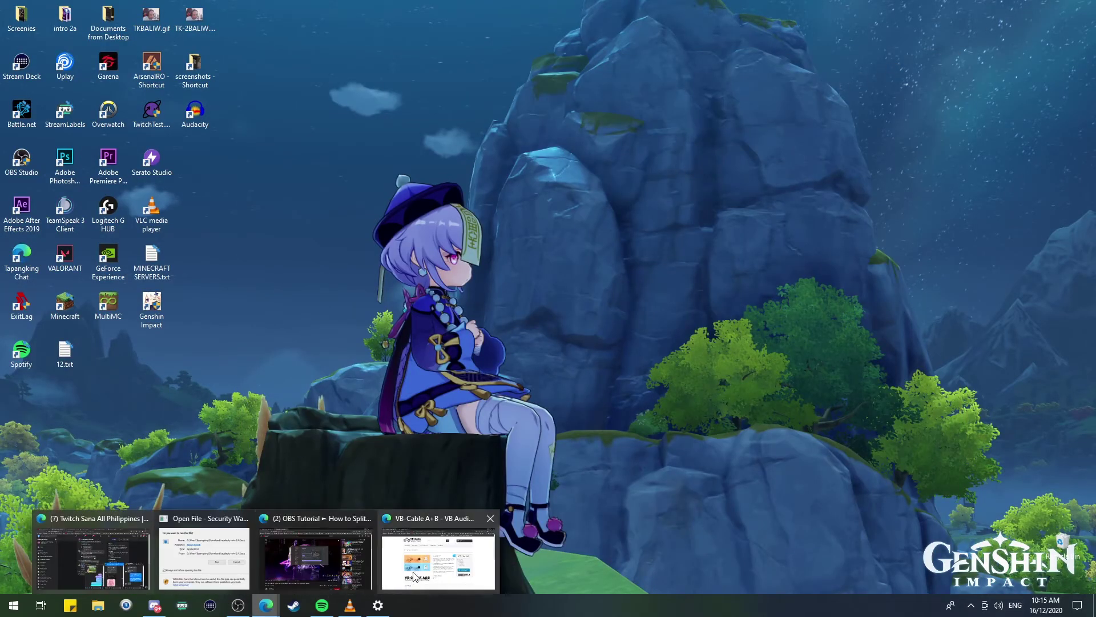
left_click(330, 608)
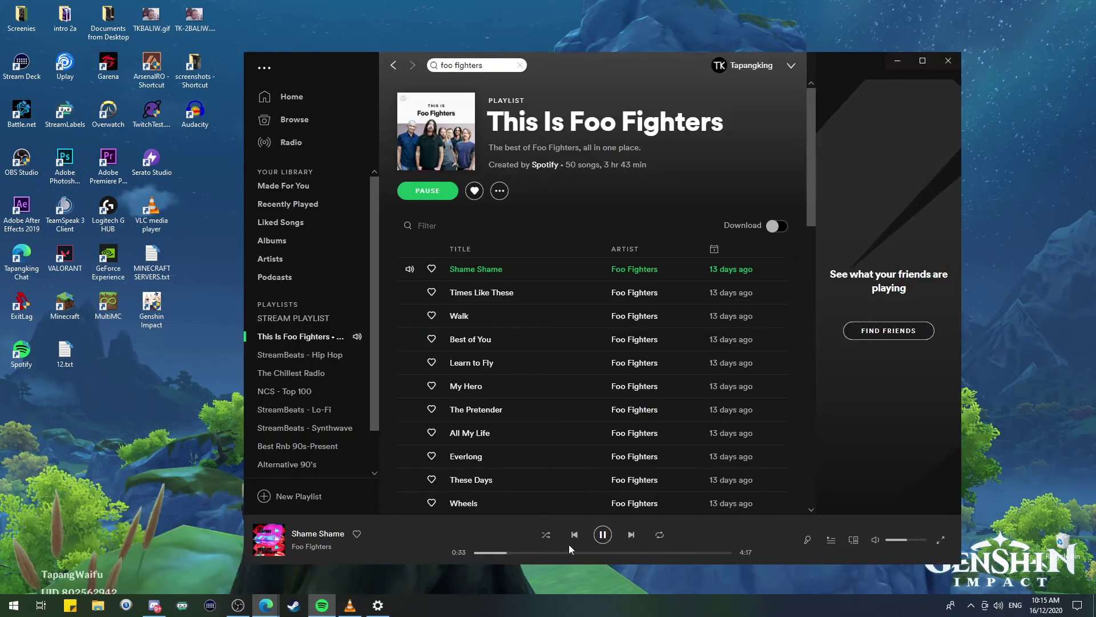
Step: Pause Spotify and open the tapangking channel's Schedule tab in Twitch
left_click(604, 536)
key("alt+Tab")
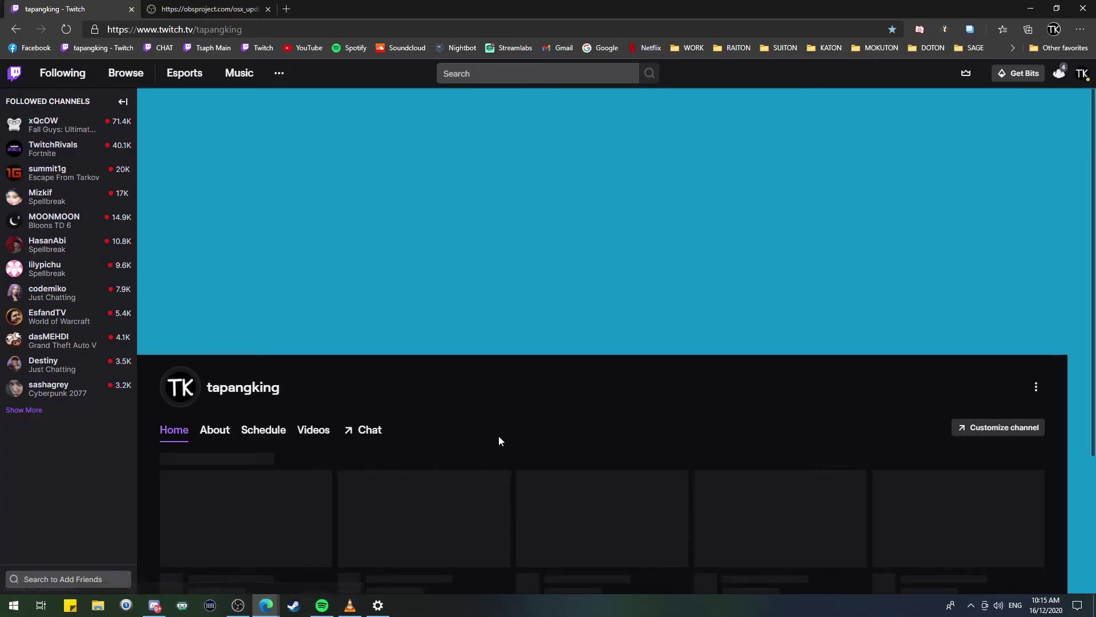
scroll(540, 436, "down", 4)
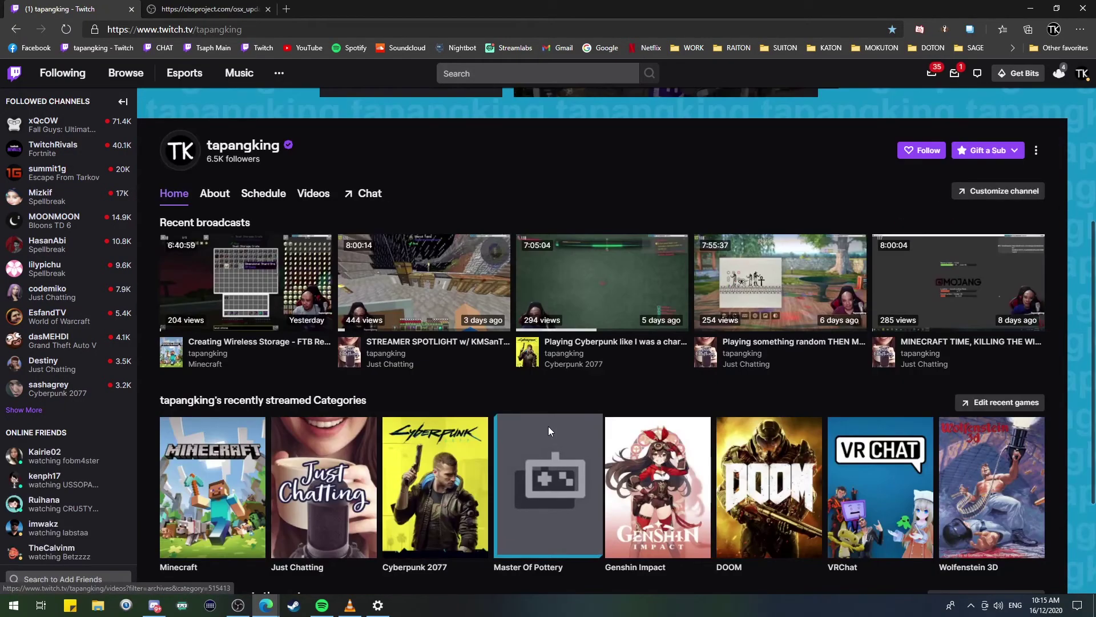
scroll(548, 432, "down", 1)
scroll(615, 455, "up", 3)
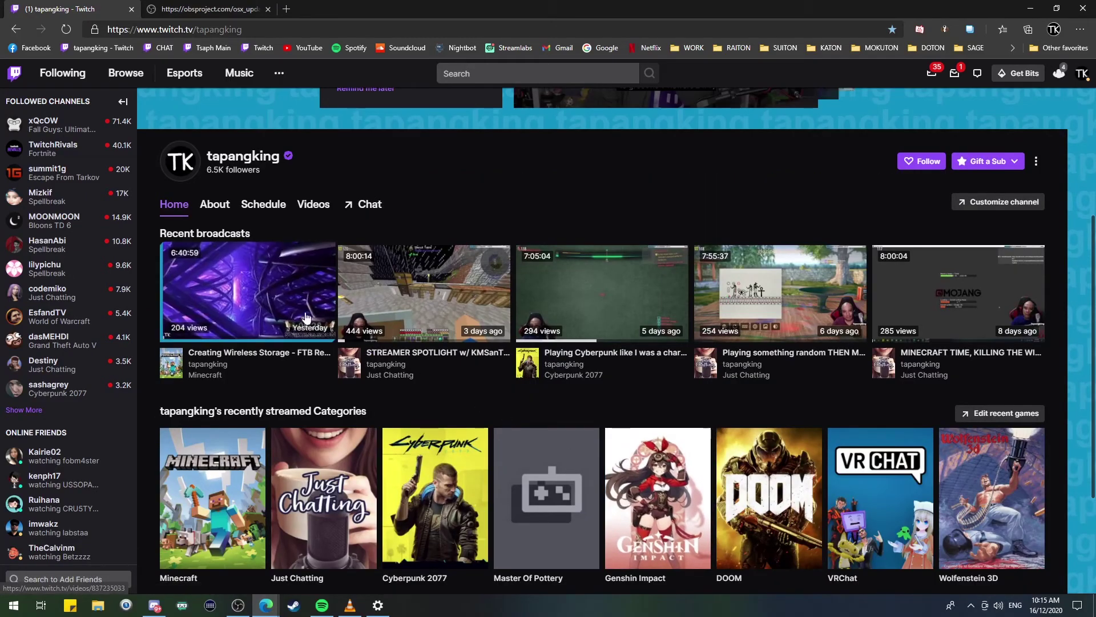
left_click(268, 210)
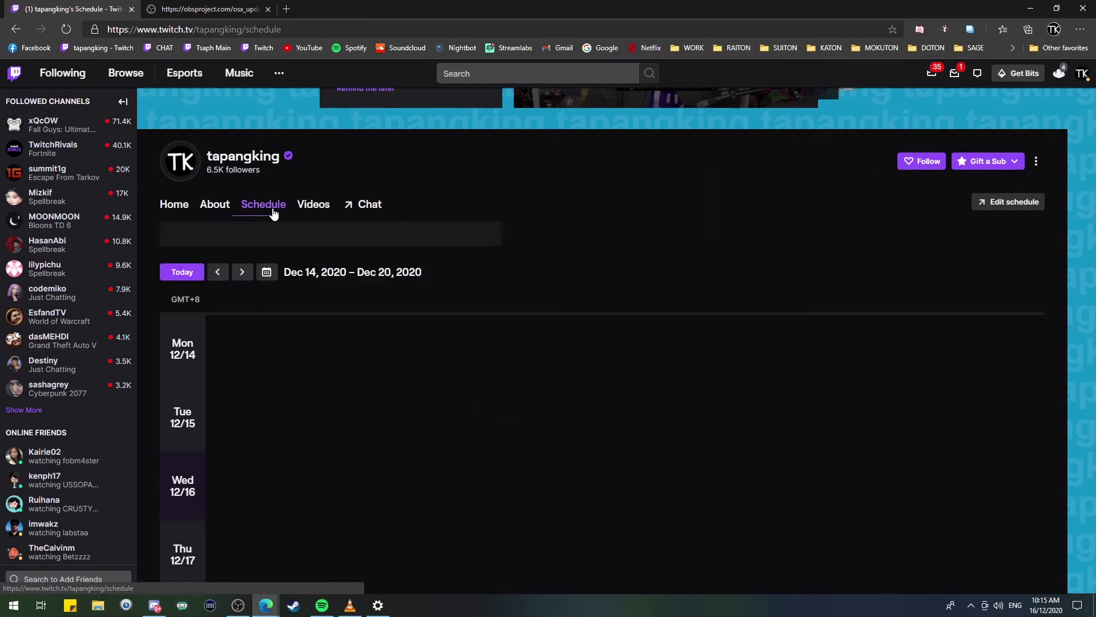
scroll(675, 366, "down", 2)
scroll(679, 379, "up", 2)
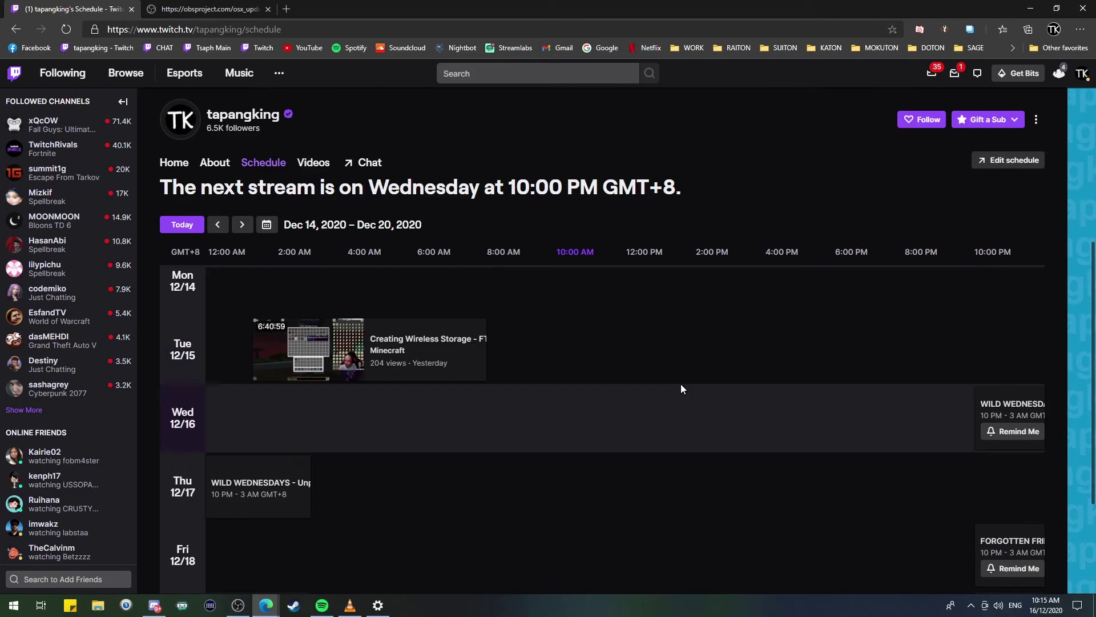
scroll(681, 384, "up", 1)
scroll(513, 334, "up", 1)
scroll(446, 326, "up", 1)
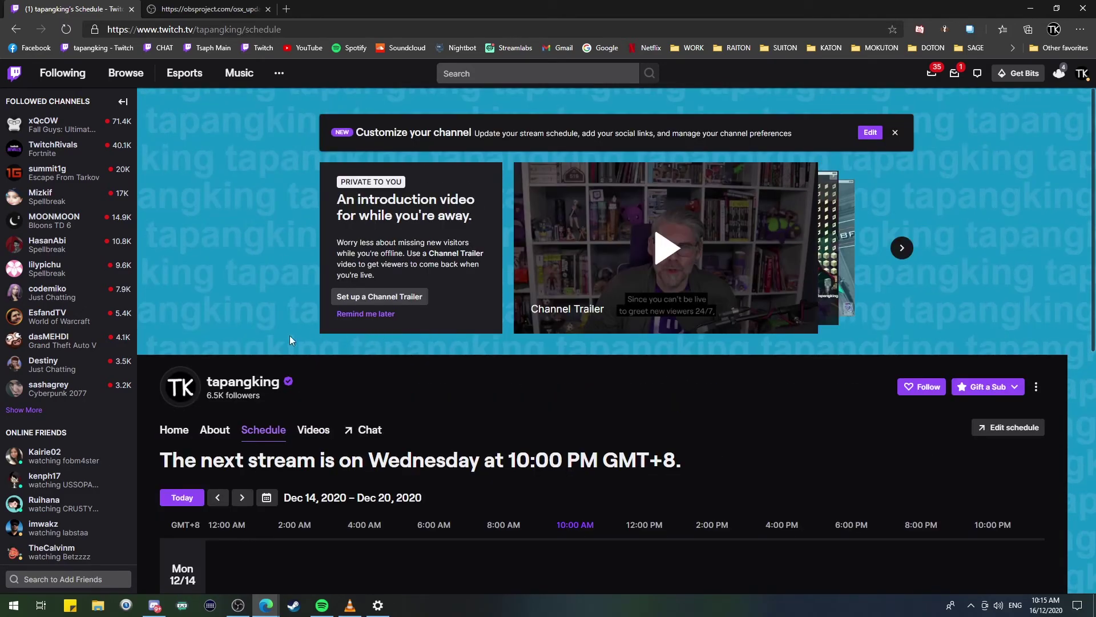